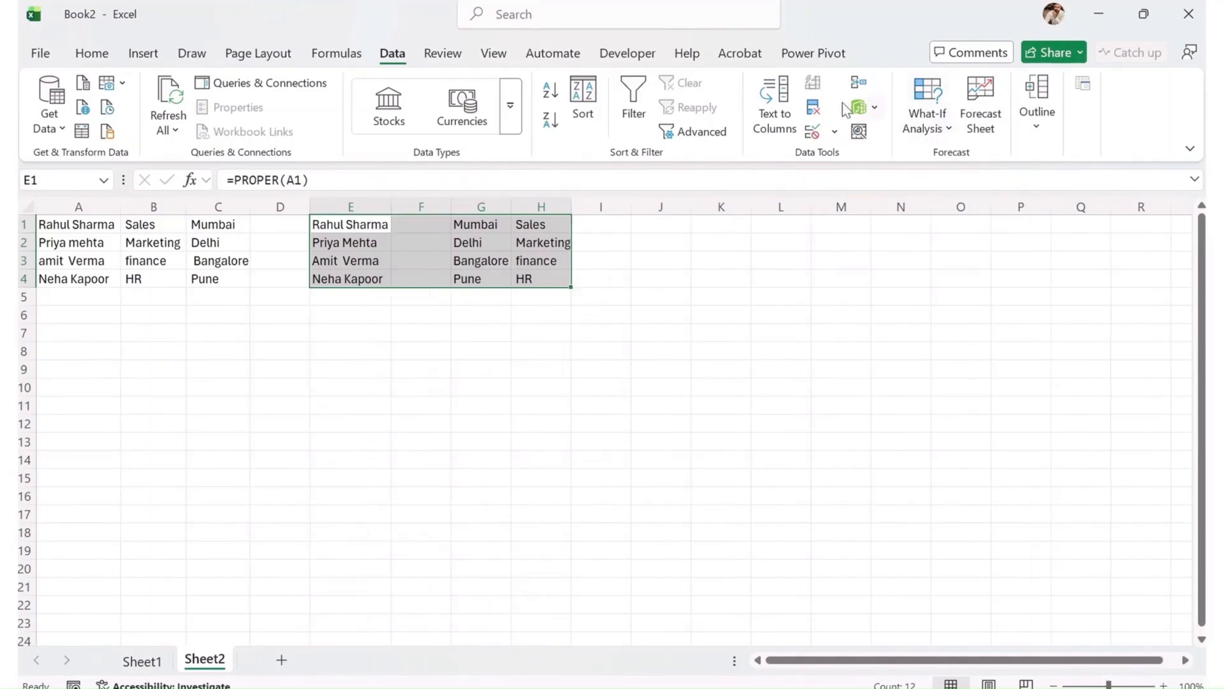
- Run Remove Duplicates on the selected range E1:H4 of Sheet2
{"action": "left_click", "coordinate": [813, 107]}
{"action": "left_click", "coordinate": [470, 549]}
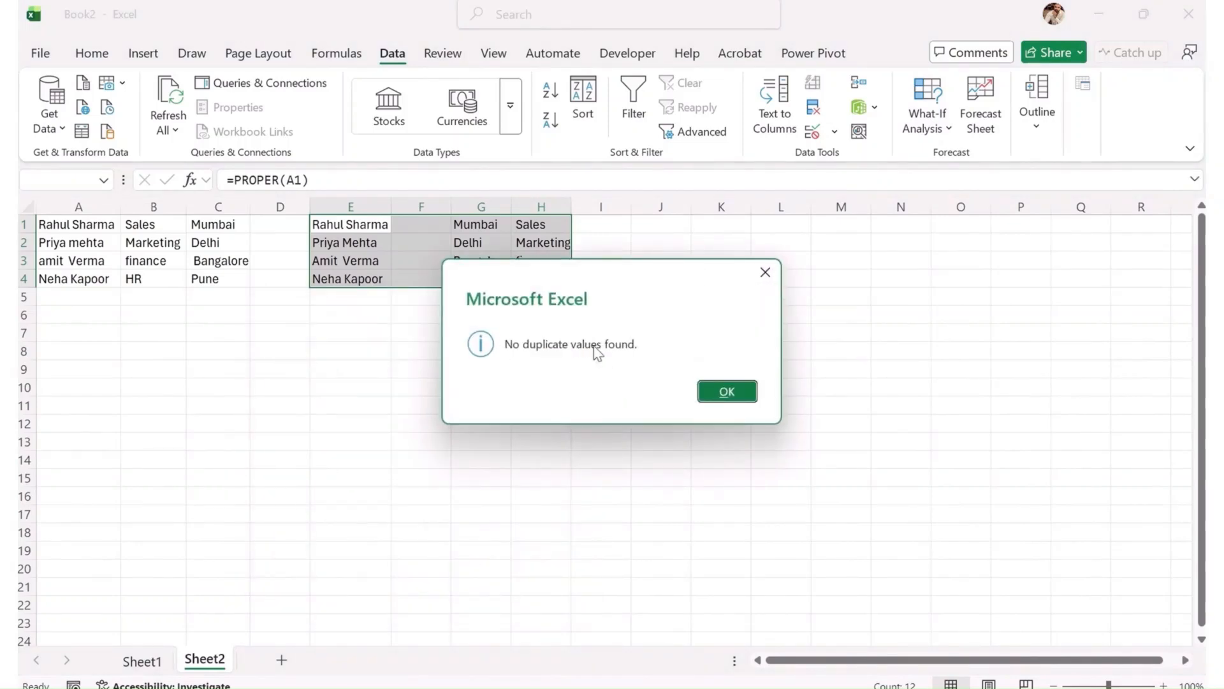
{"action": "left_click", "coordinate": [726, 391]}
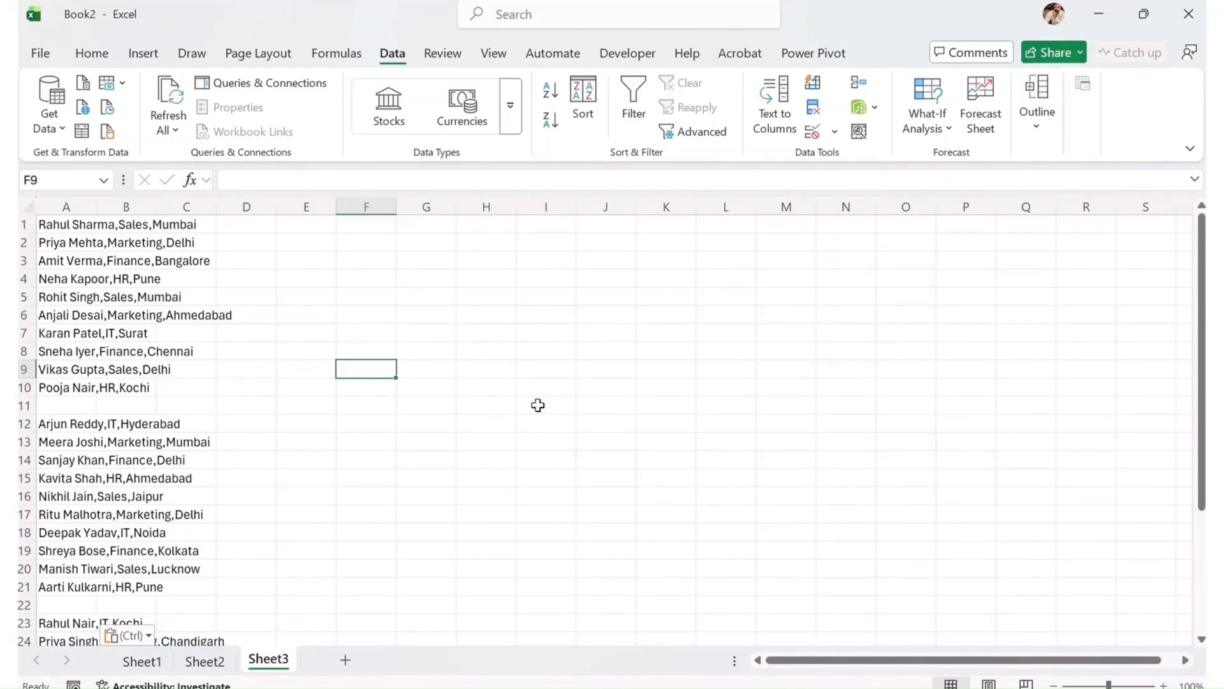
- Add a filter to the Sheet3 data starting at cell A1 and check which rows its filter list covers
{"action": "scroll", "coordinate": [89, 338], "scroll_direction": "down", "scroll_amount": 3}
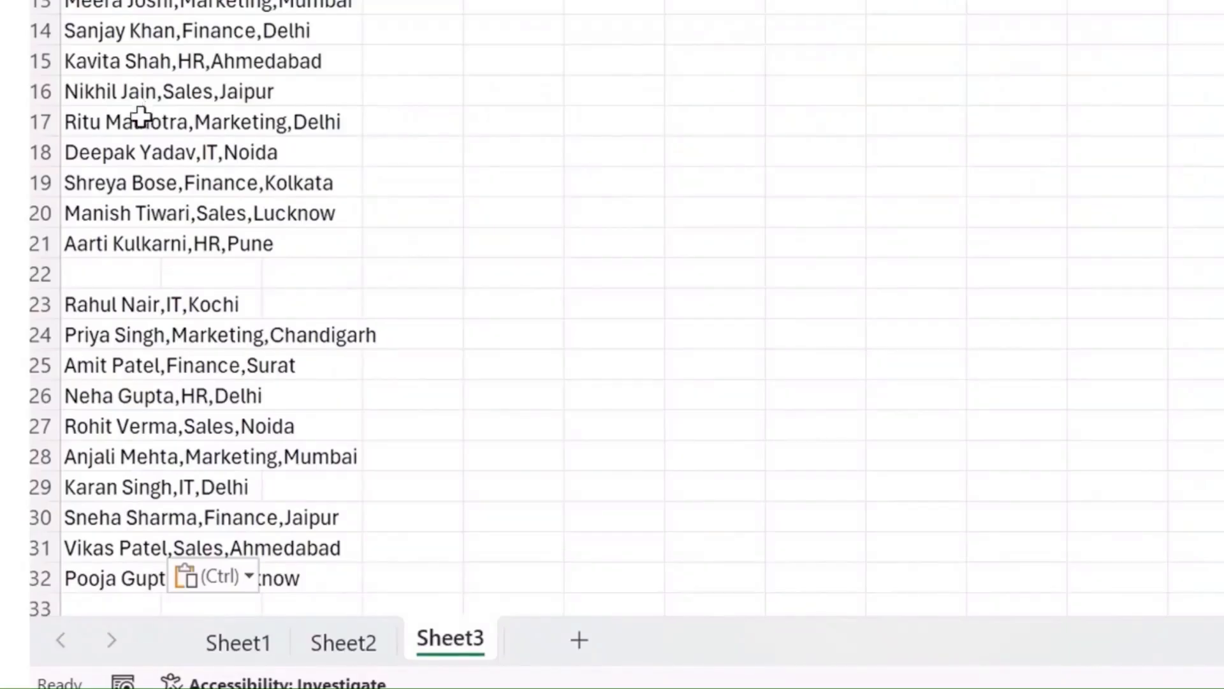
{"action": "scroll", "coordinate": [142, 134], "scroll_direction": "up", "scroll_amount": 3}
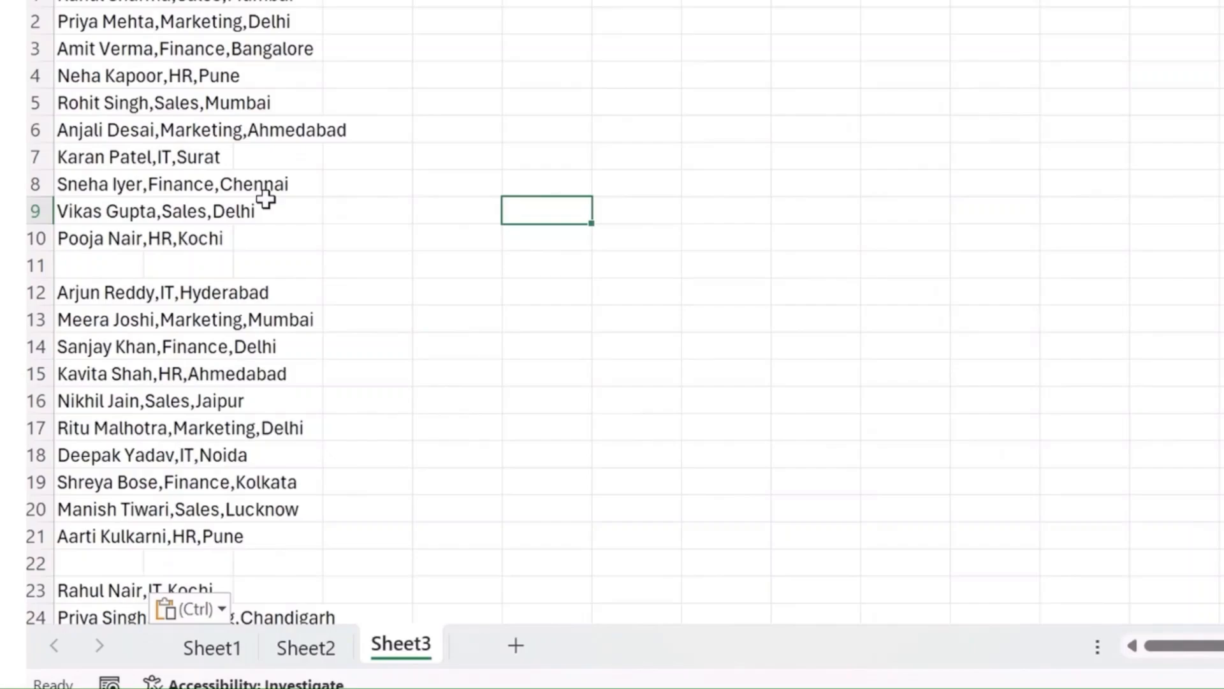
{"action": "left_click", "coordinate": [114, 21]}
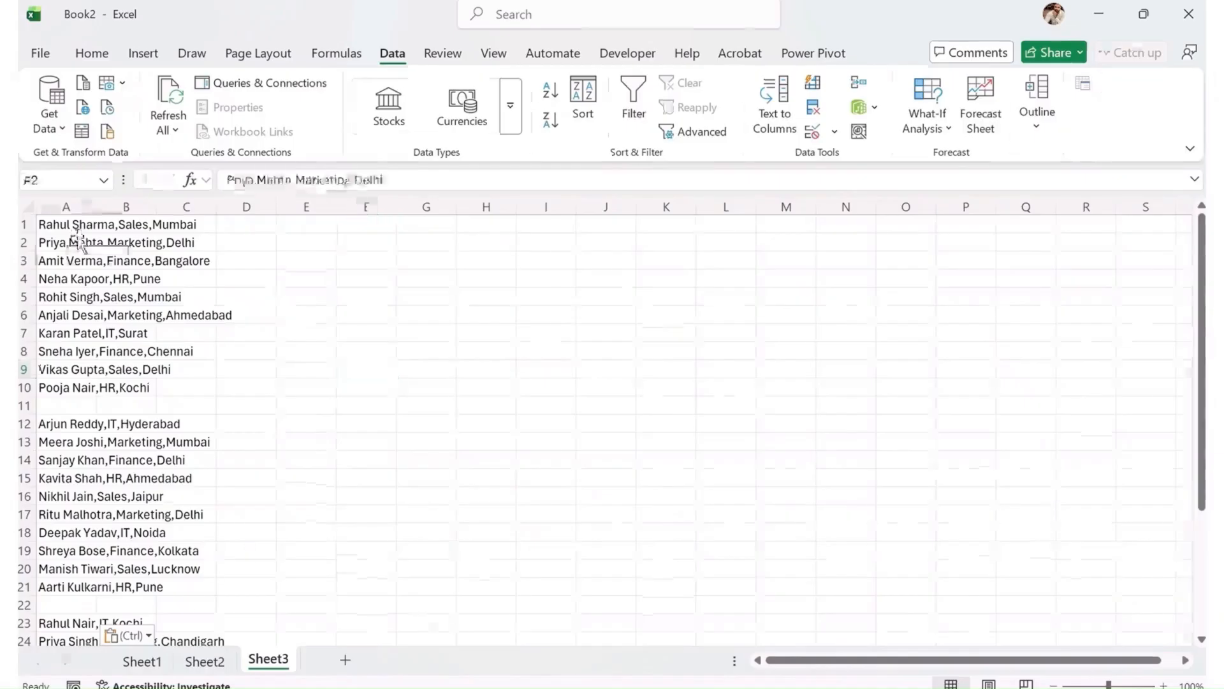
{"action": "left_click", "coordinate": [87, 222]}
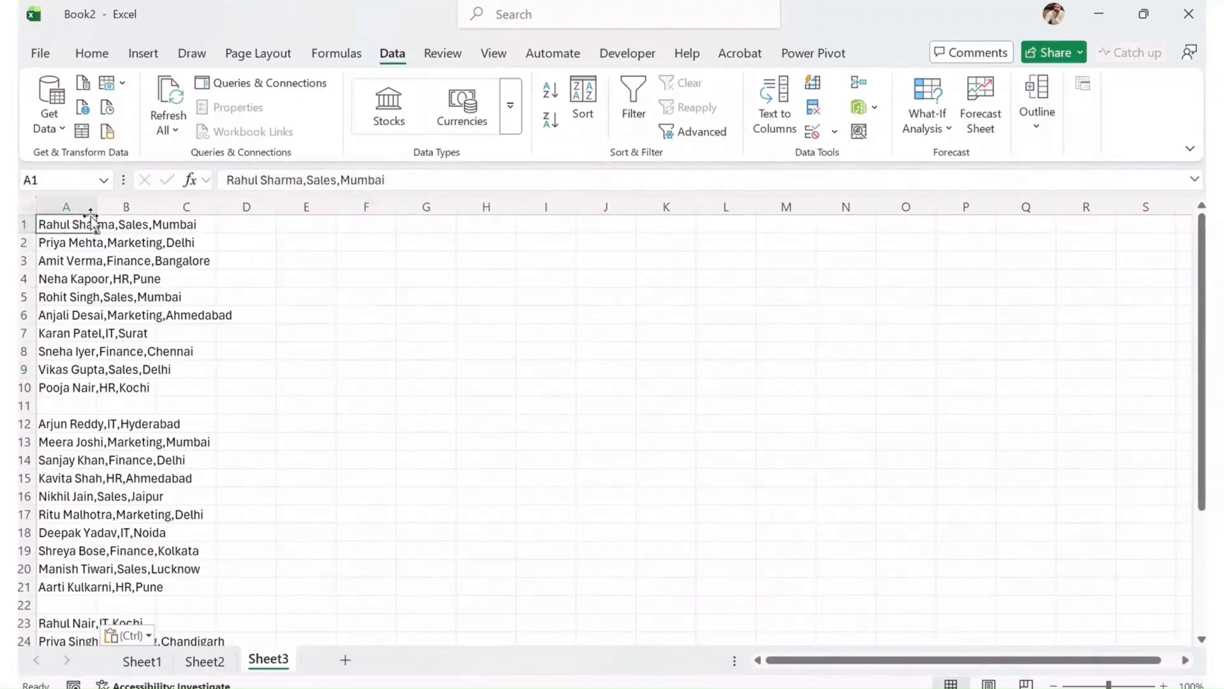
{"action": "key", "text": "alt+d"}
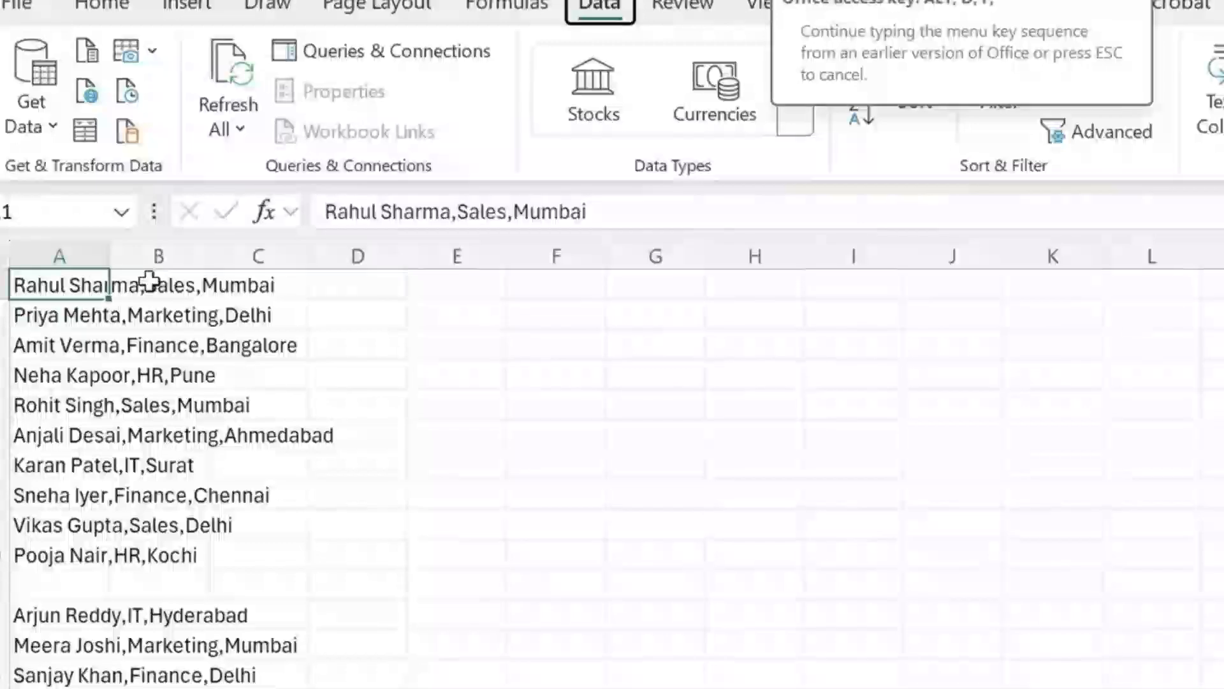
{"action": "key", "text": "f"}
{"action": "key", "text": "f"}
{"action": "type", "text": "F"}
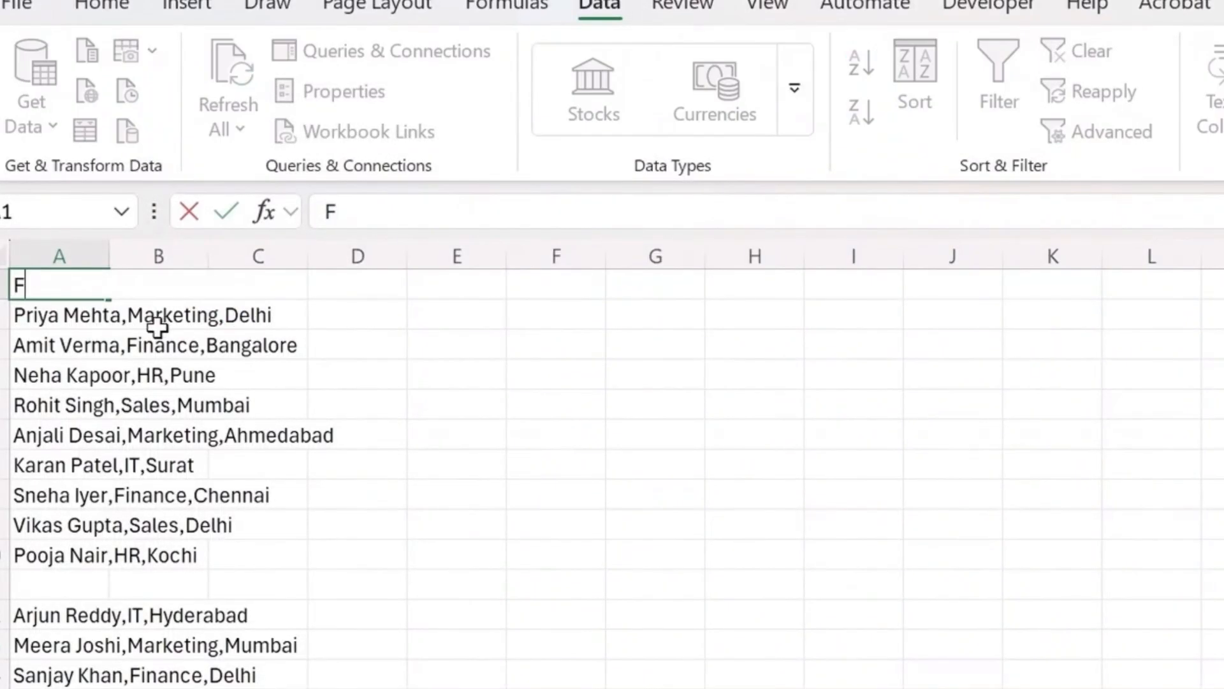
{"action": "key", "text": "Escape"}
{"action": "left_click", "coordinate": [96, 285]}
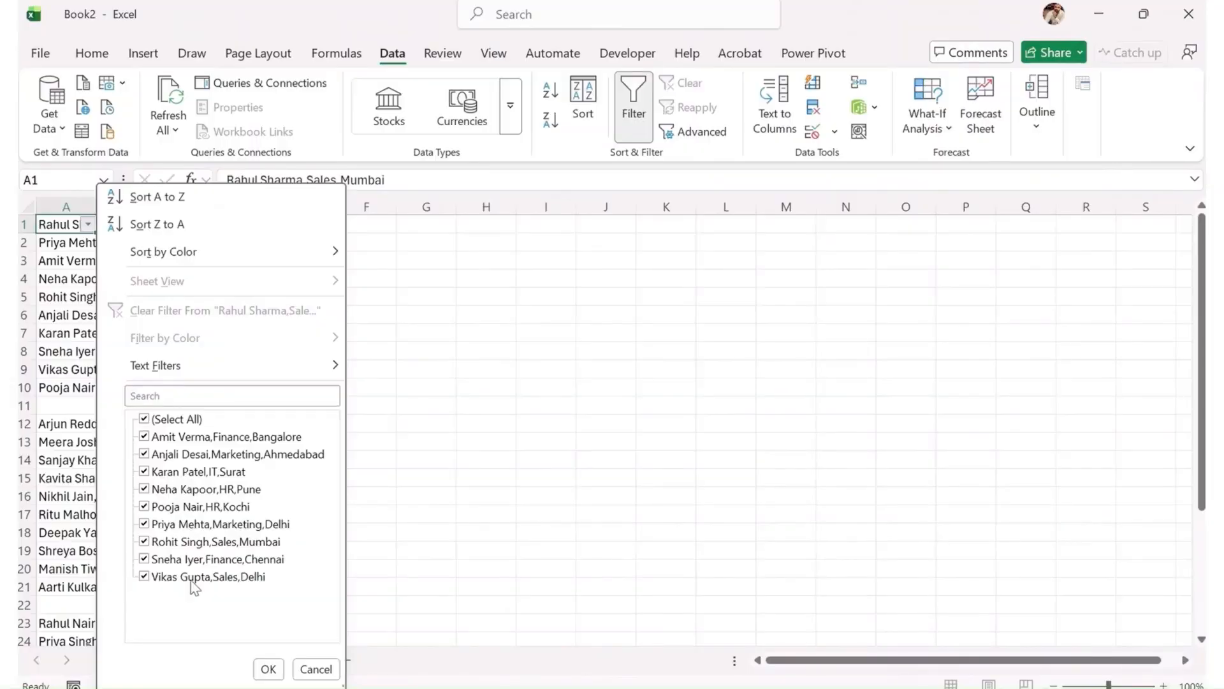
{"action": "key", "text": "Return"}
{"action": "scroll", "coordinate": [103, 581], "scroll_direction": "down", "scroll_amount": 4}
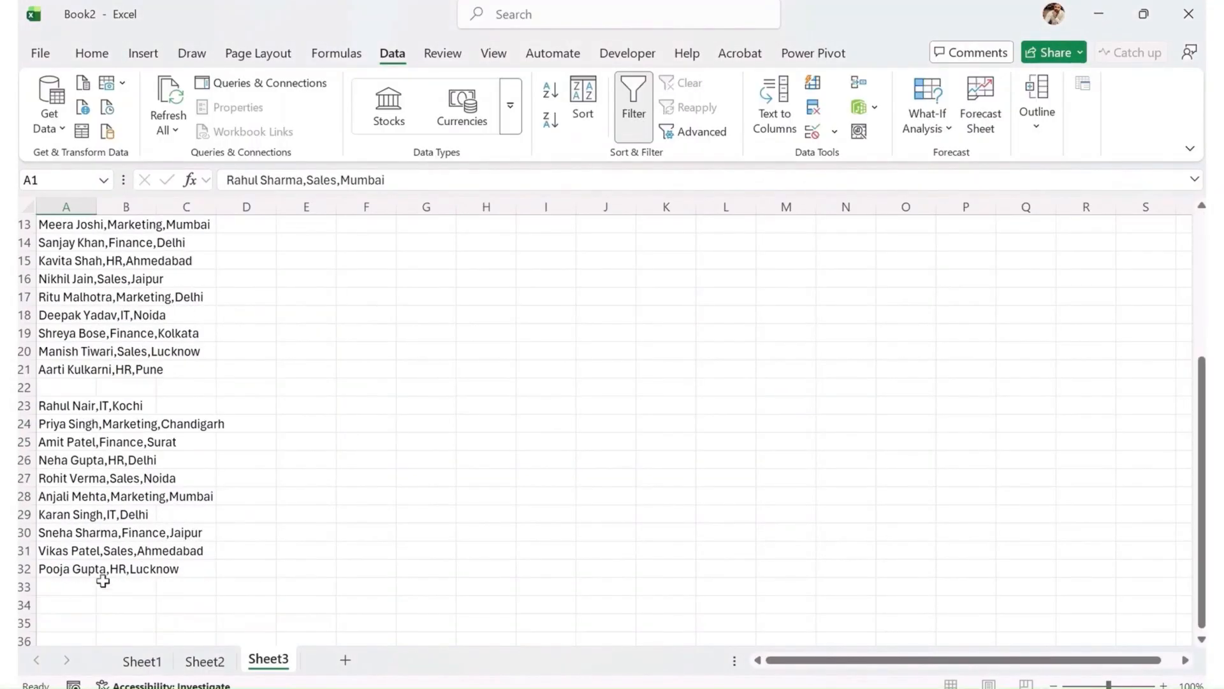
{"action": "scroll", "coordinate": [101, 558], "scroll_direction": "up", "scroll_amount": 4}
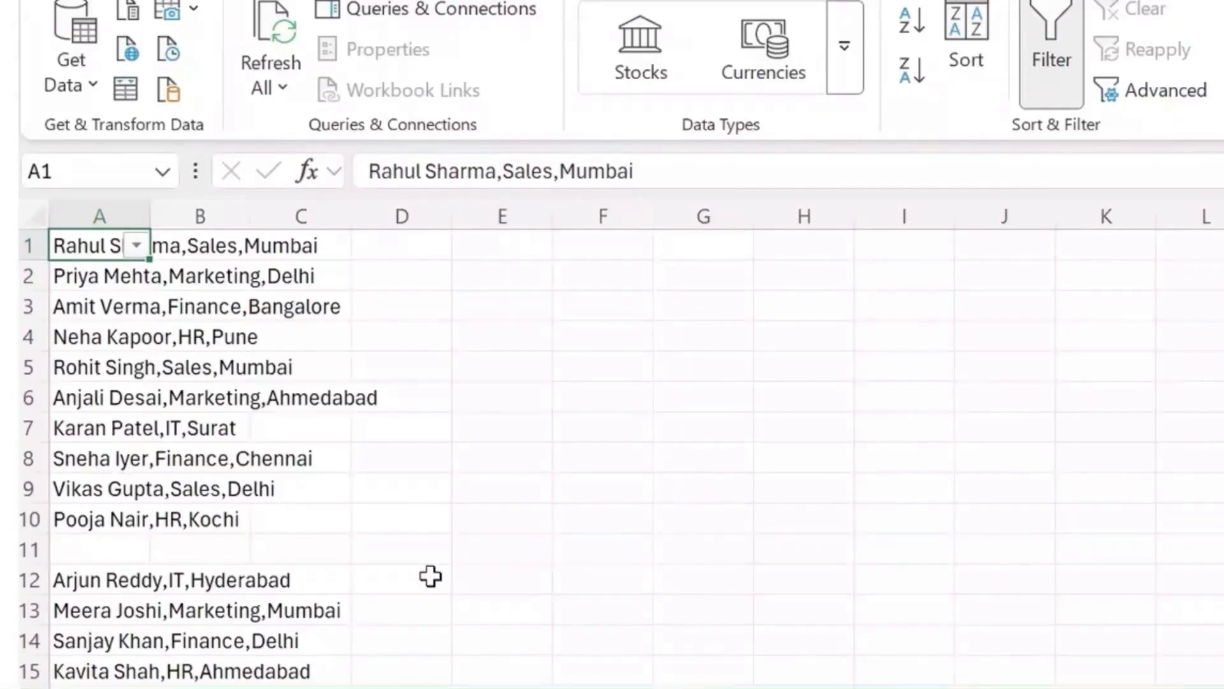
- Widen column A to fit its text and start Text to Columns on it with the Delimited data type
{"action": "left_click_drag", "start_coordinate": [149, 200], "coordinate": [563, 217]}
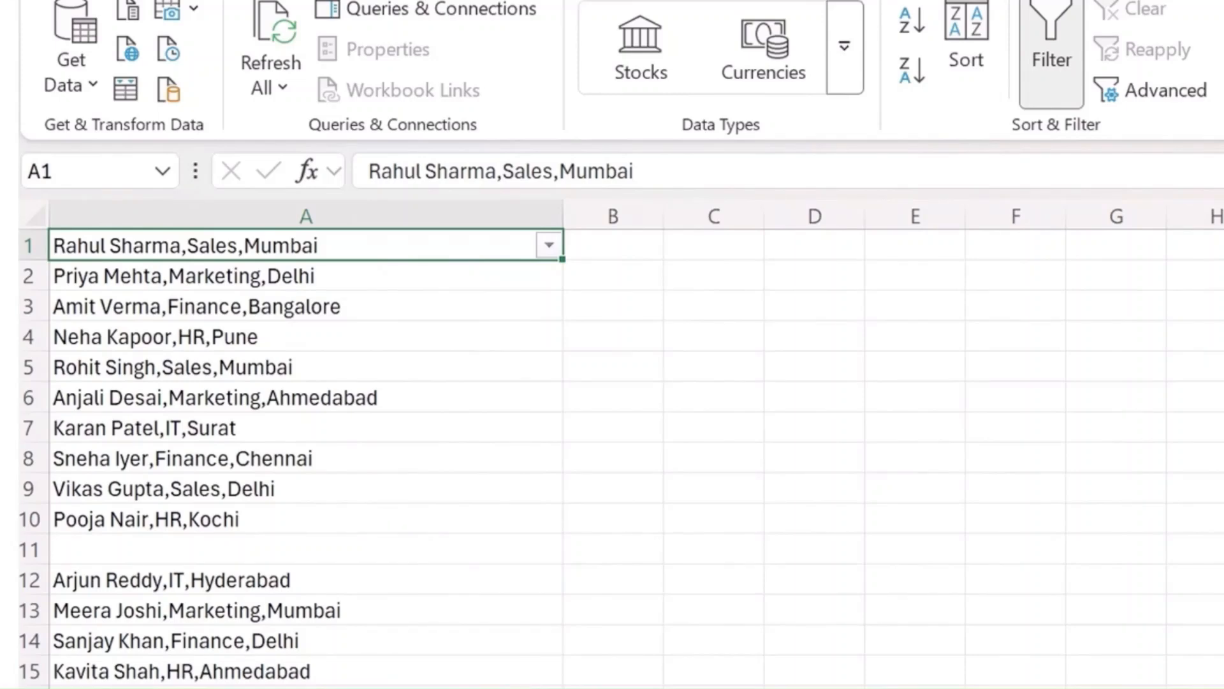
{"action": "left_click", "coordinate": [350, 216]}
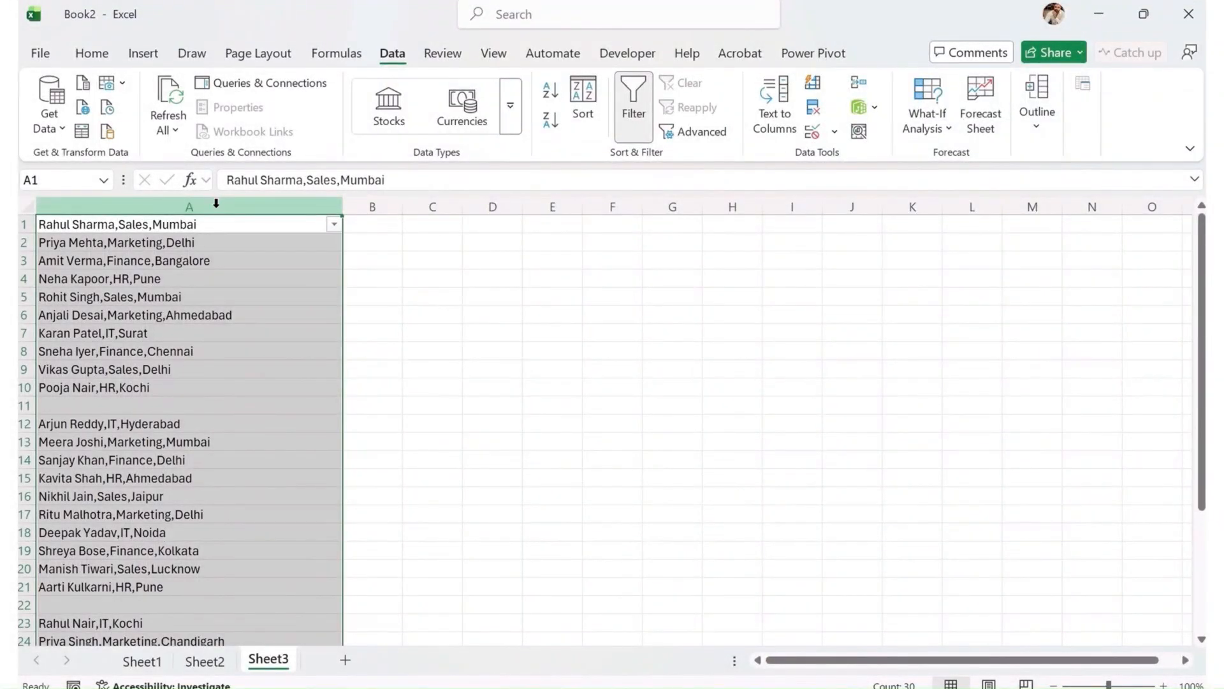
{"action": "left_click", "coordinate": [91, 53]}
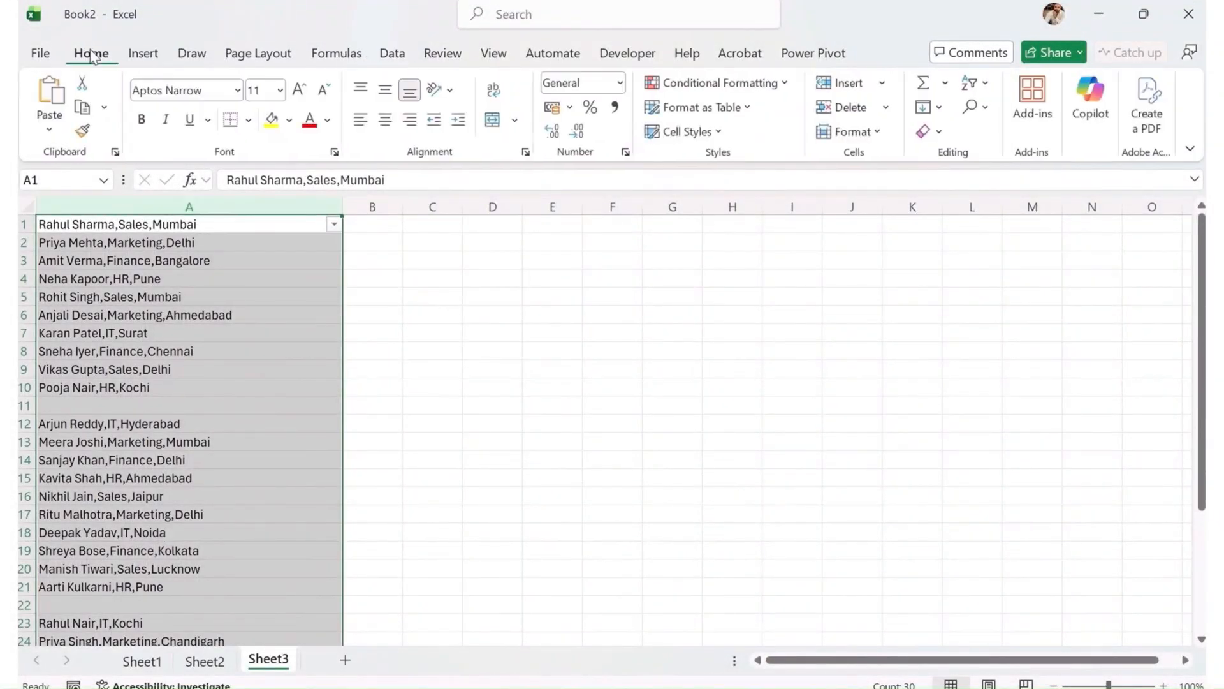
{"action": "left_click", "coordinate": [400, 61]}
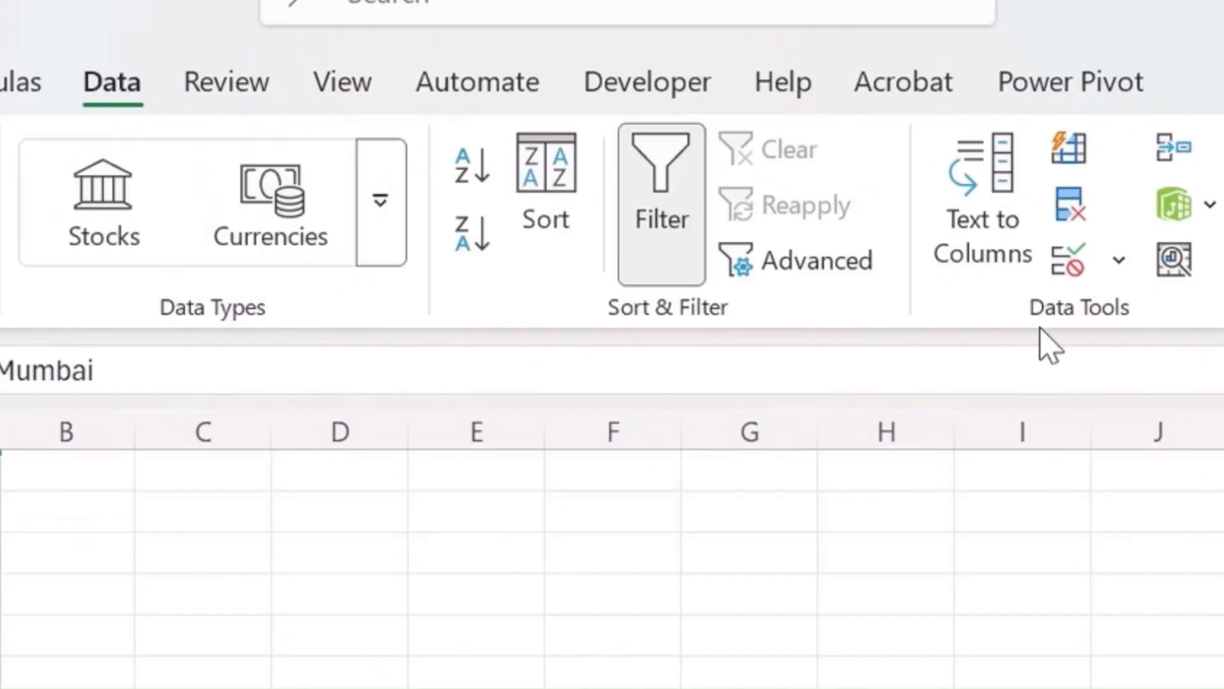
{"action": "left_click", "coordinate": [982, 252]}
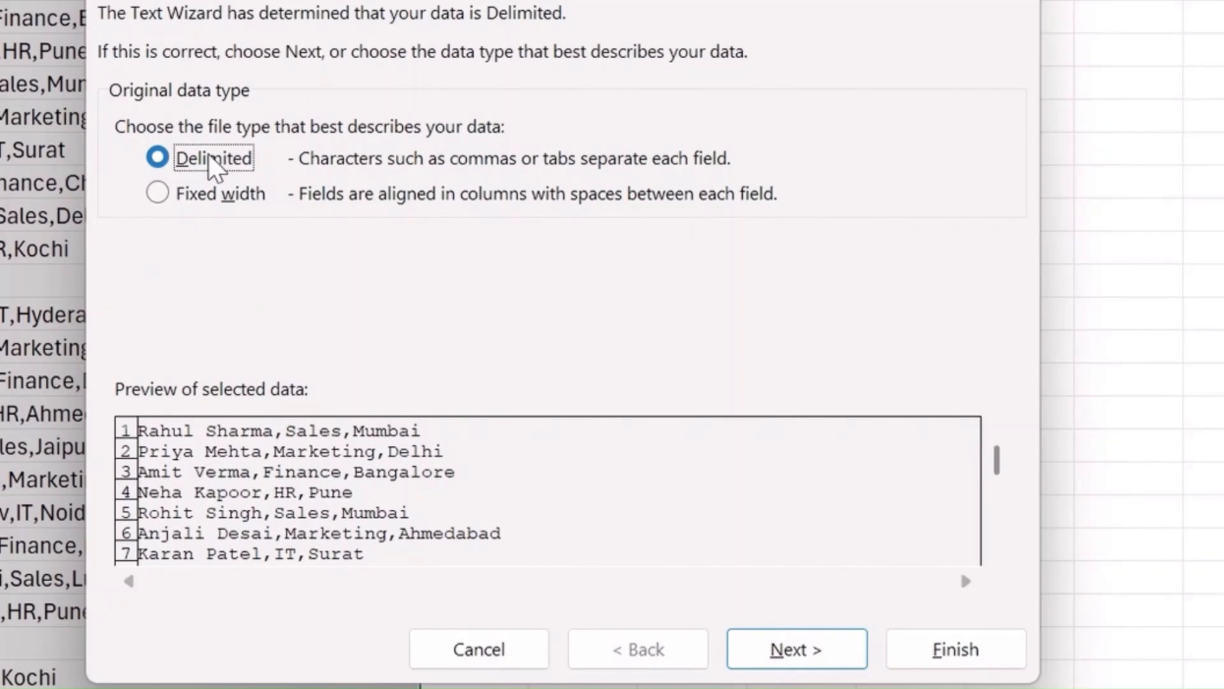
{"action": "left_click", "coordinate": [802, 660]}
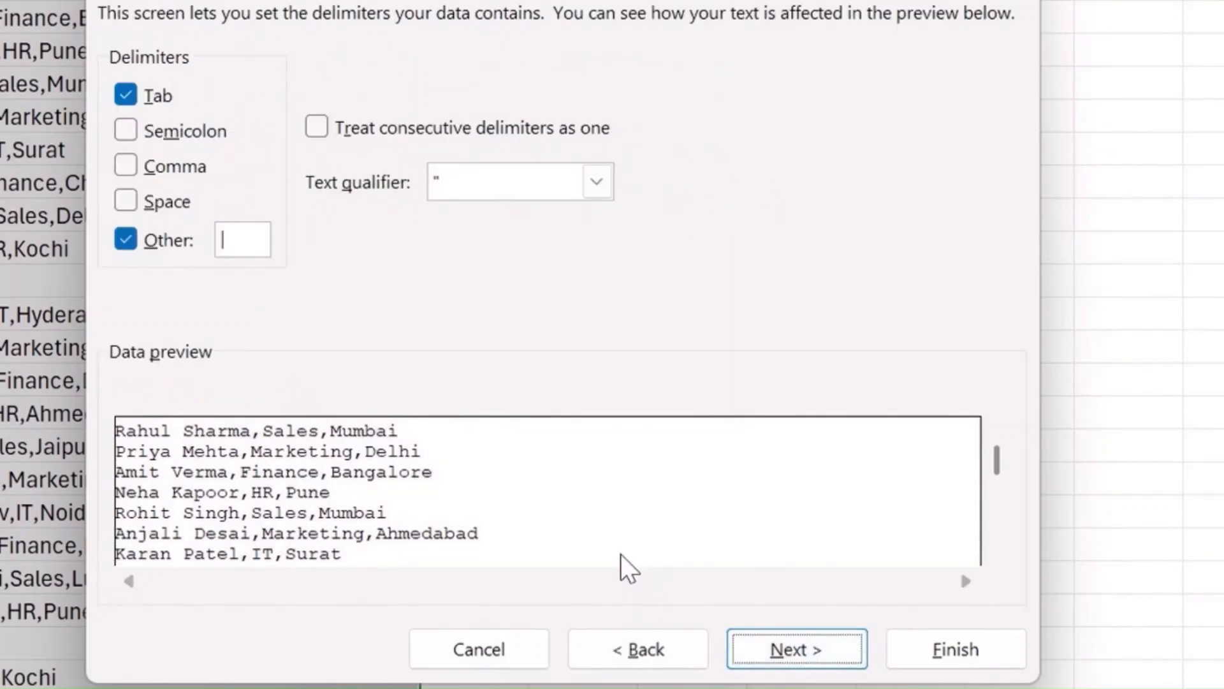
- Split column A into separate columns using the Tab and Comma delimiters, with the Other delimiter emptied and disabled
{"action": "left_click", "coordinate": [126, 165]}
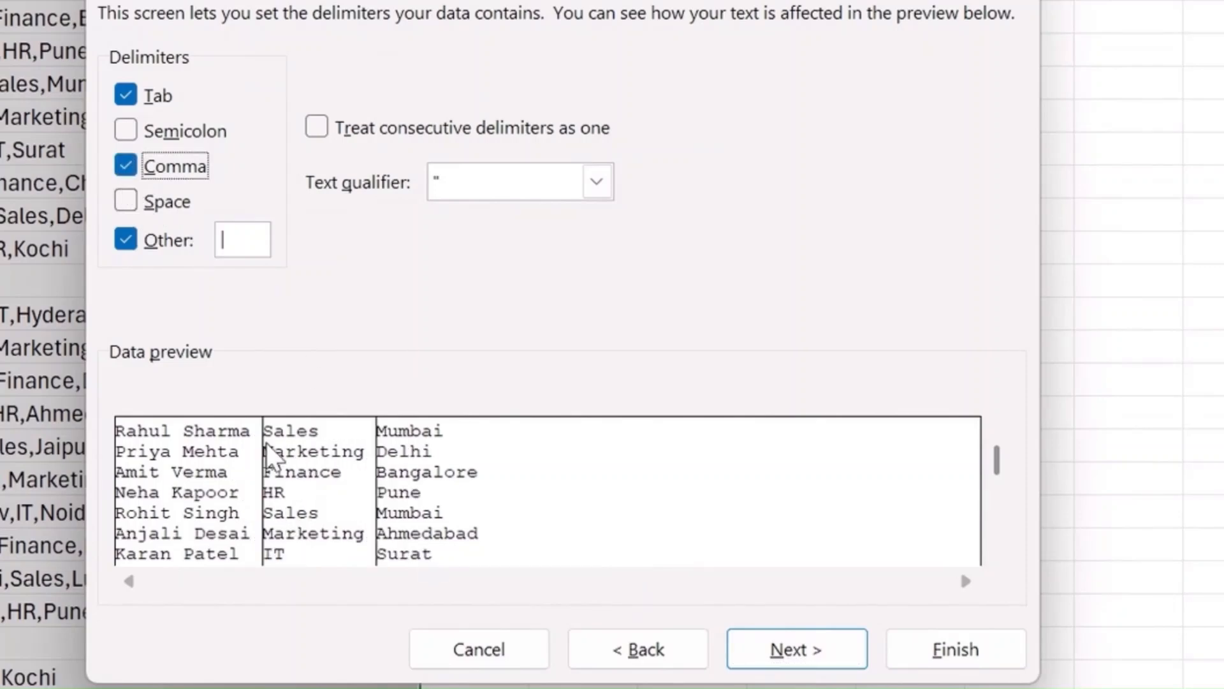
{"action": "left_click", "coordinate": [126, 240]}
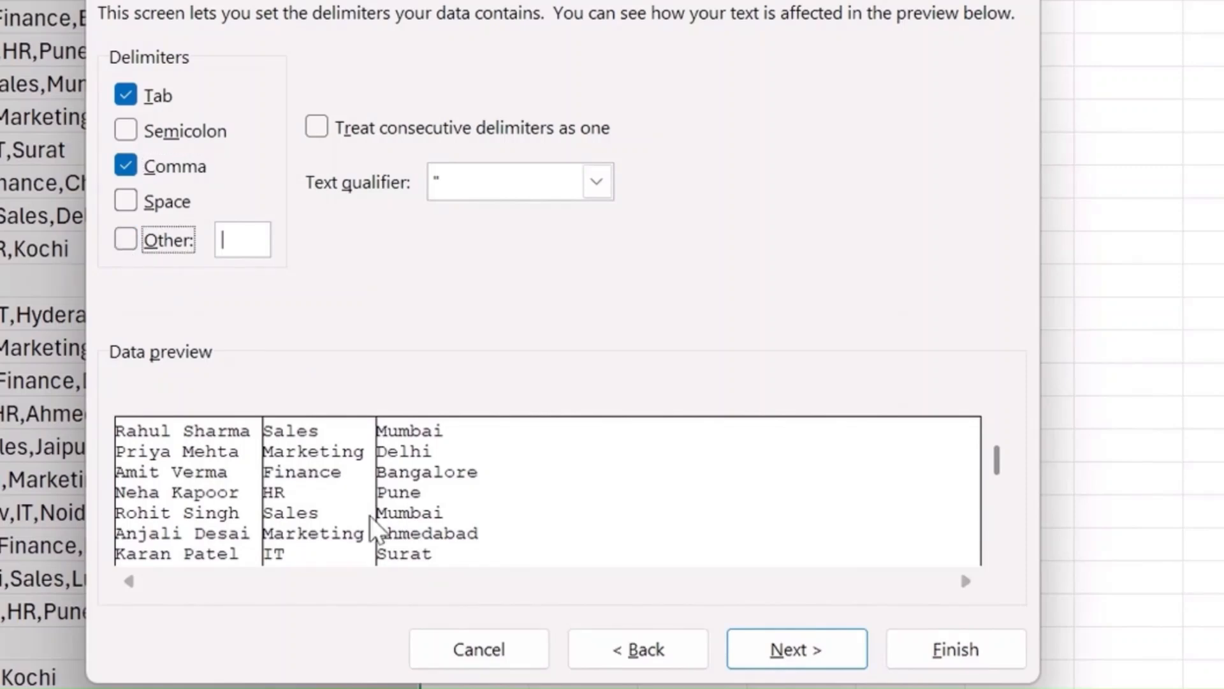
{"action": "left_click", "coordinate": [241, 239]}
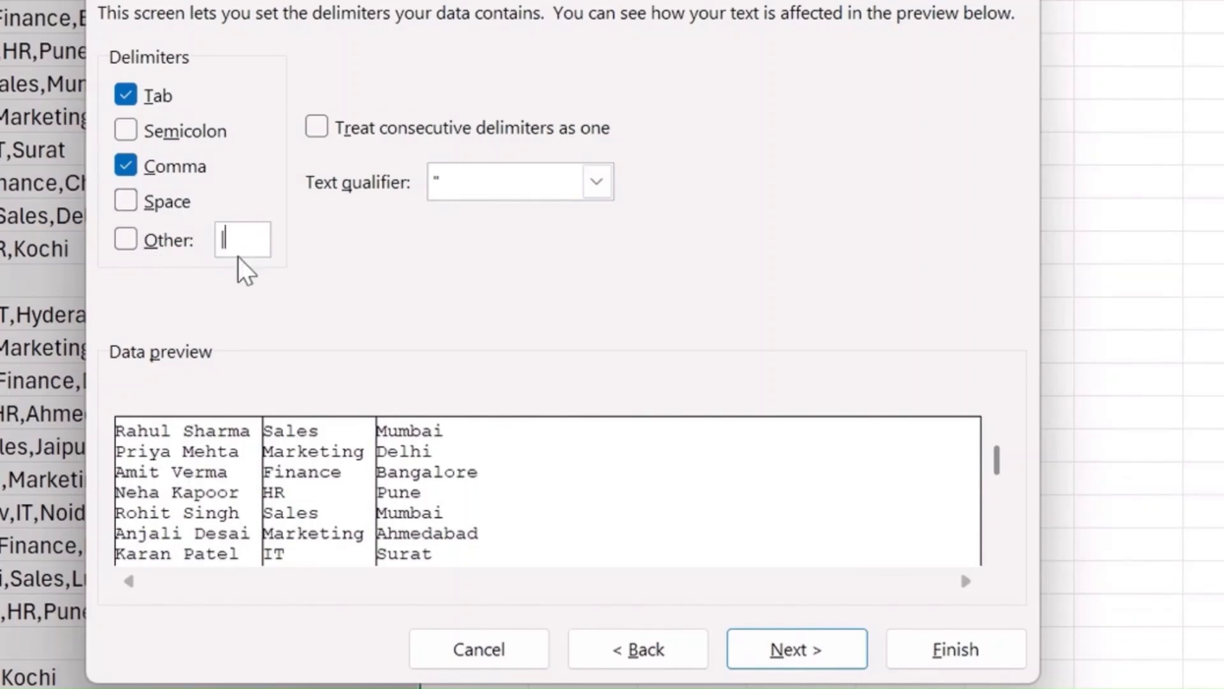
{"action": "key", "text": "BackSpace"}
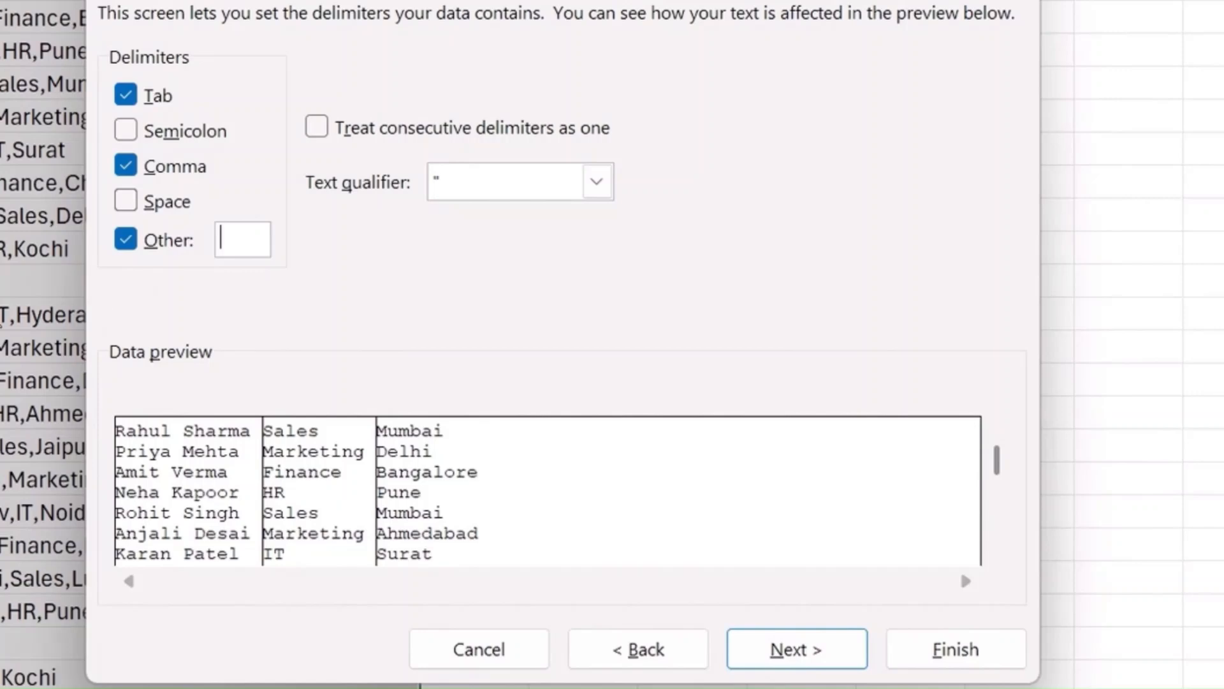
{"action": "left_click", "coordinate": [127, 242]}
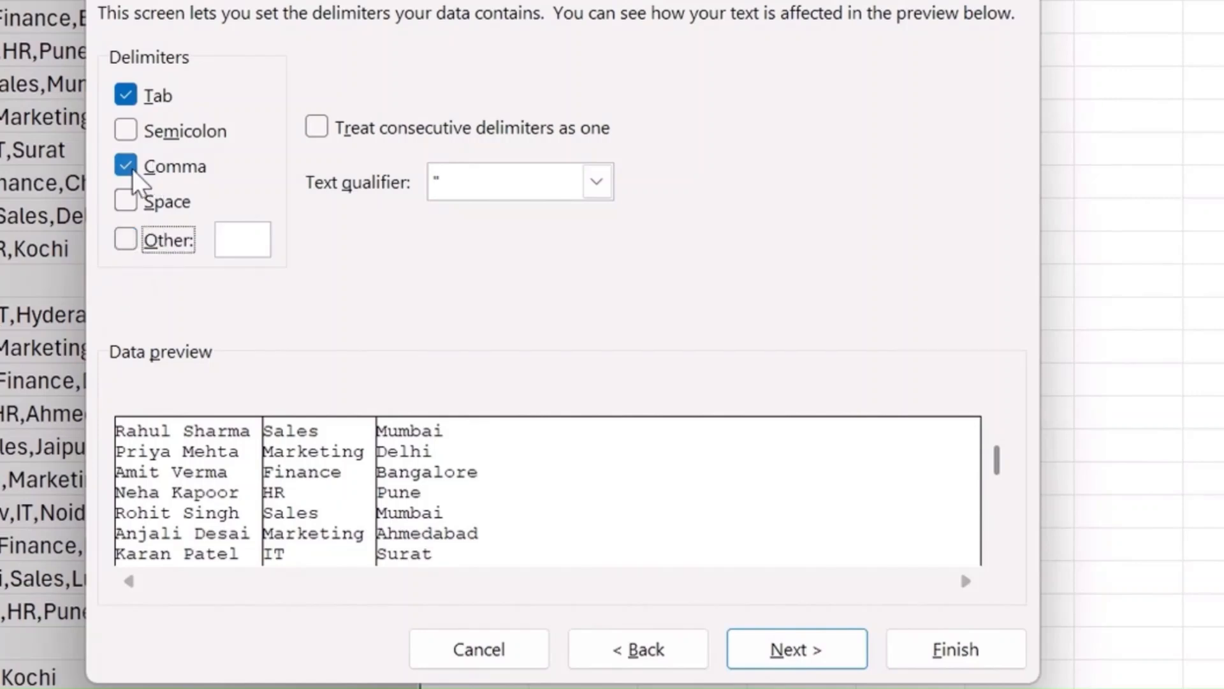
{"action": "left_click_drag", "start_coordinate": [303, 0], "coordinate": [629, 7]}
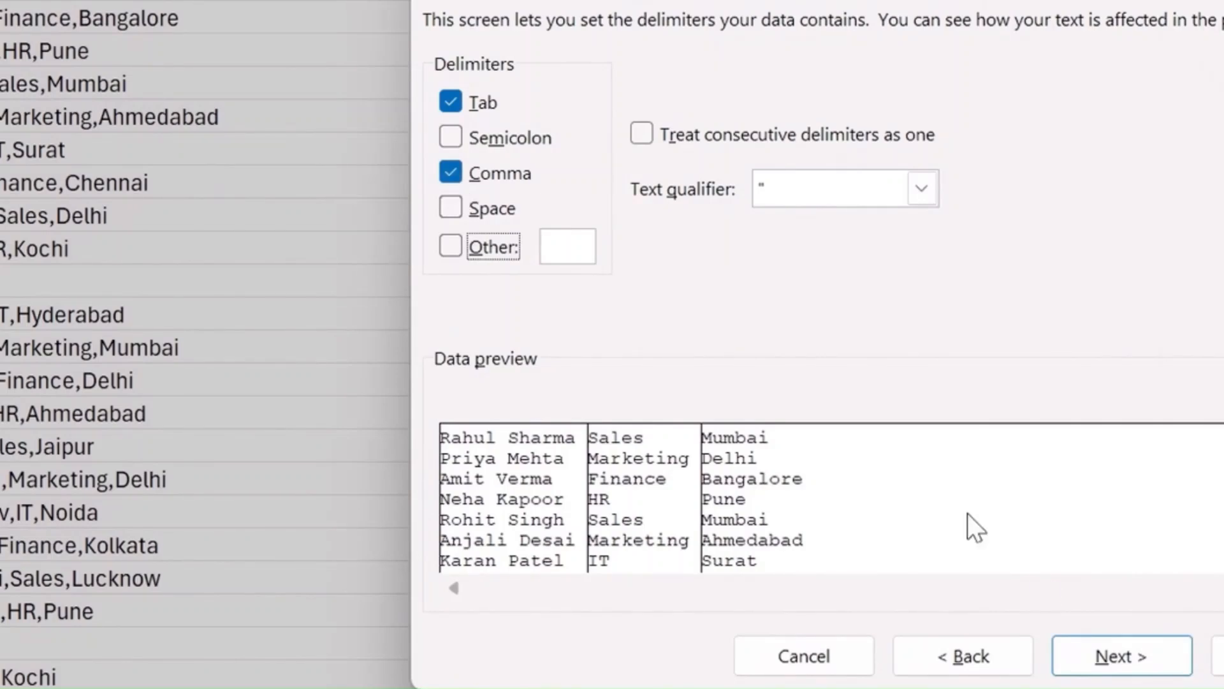
{"action": "left_click", "coordinate": [1219, 656]}
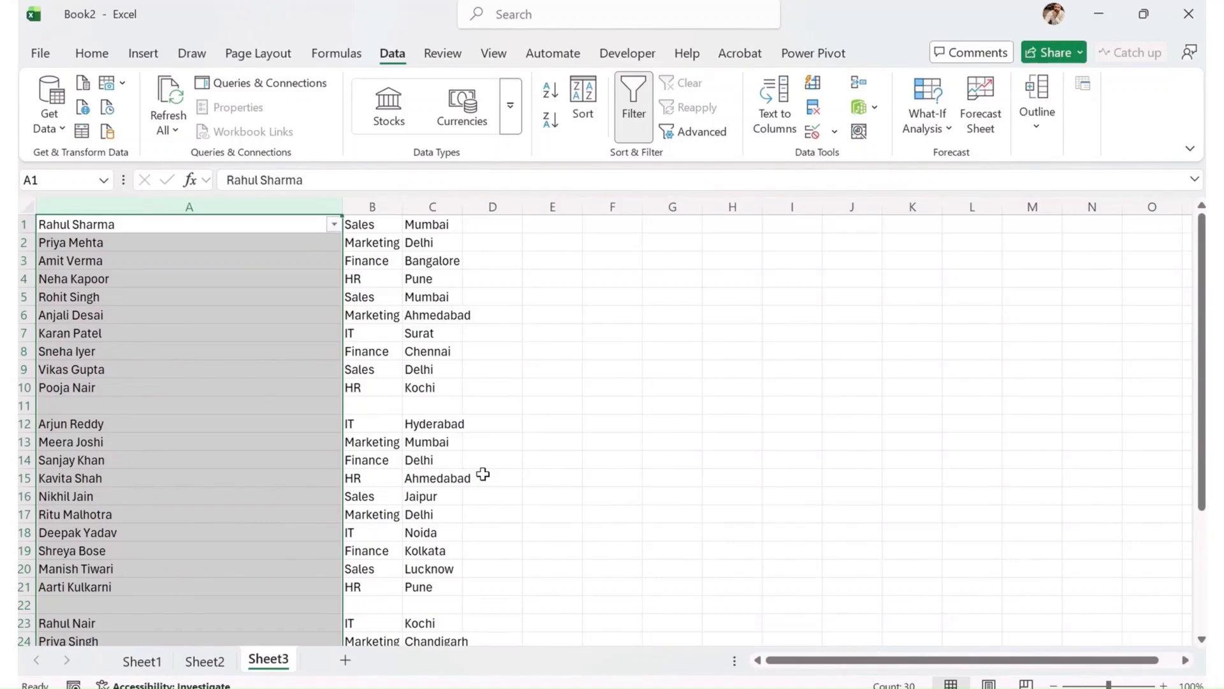
- Auto-fit all column widths on Sheet3 and remove the filter from the data
{"action": "left_click", "coordinate": [26, 203]}
{"action": "double_click", "coordinate": [343, 206]}
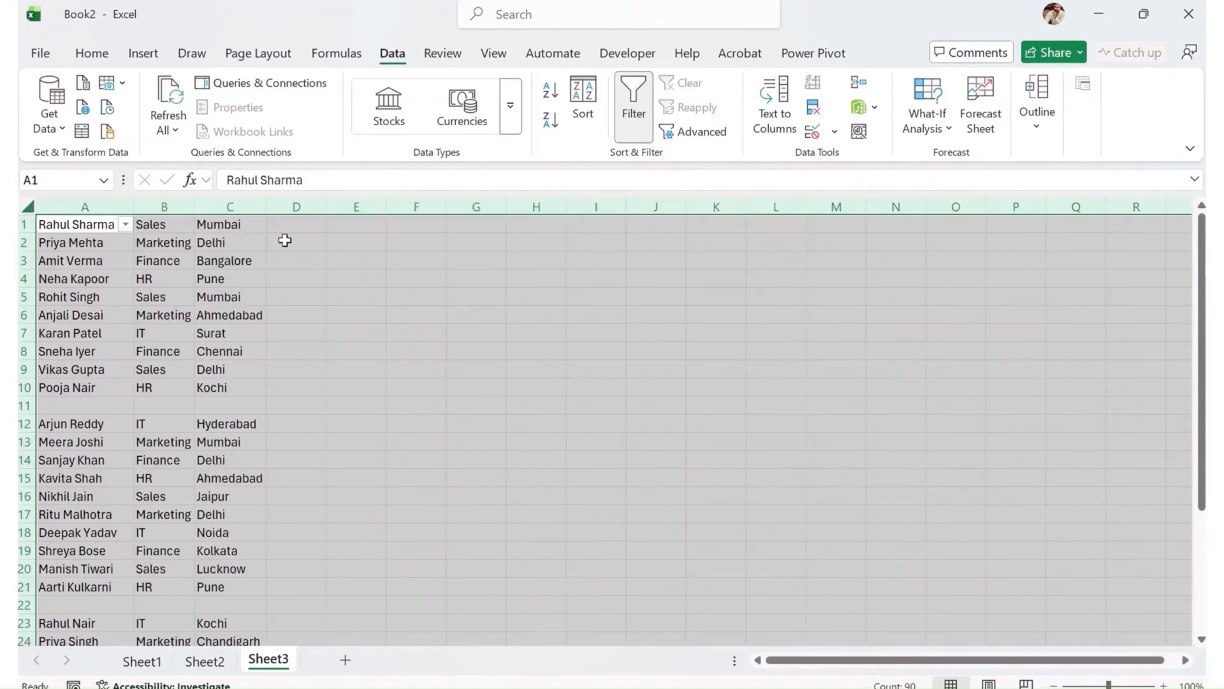
{"action": "left_click", "coordinate": [218, 243]}
{"action": "left_click", "coordinate": [635, 110]}
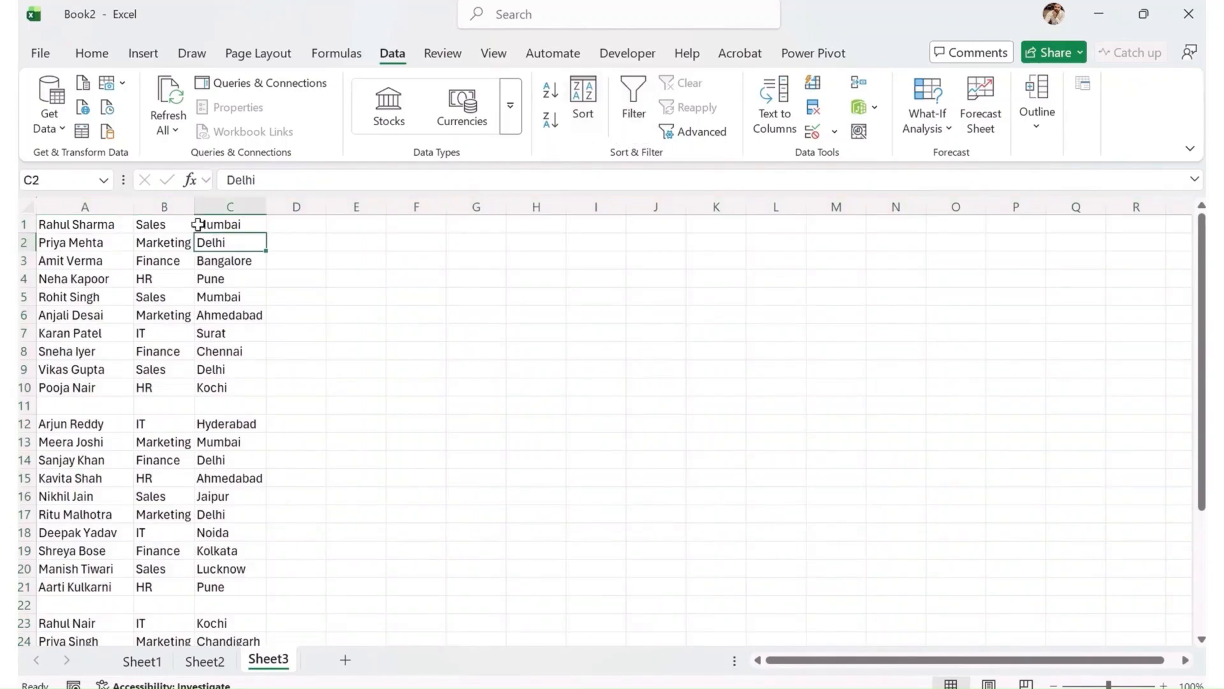
- Start Text to Columns on column C as Delimited data and enable the Other delimiter
{"action": "left_click", "coordinate": [220, 206]}
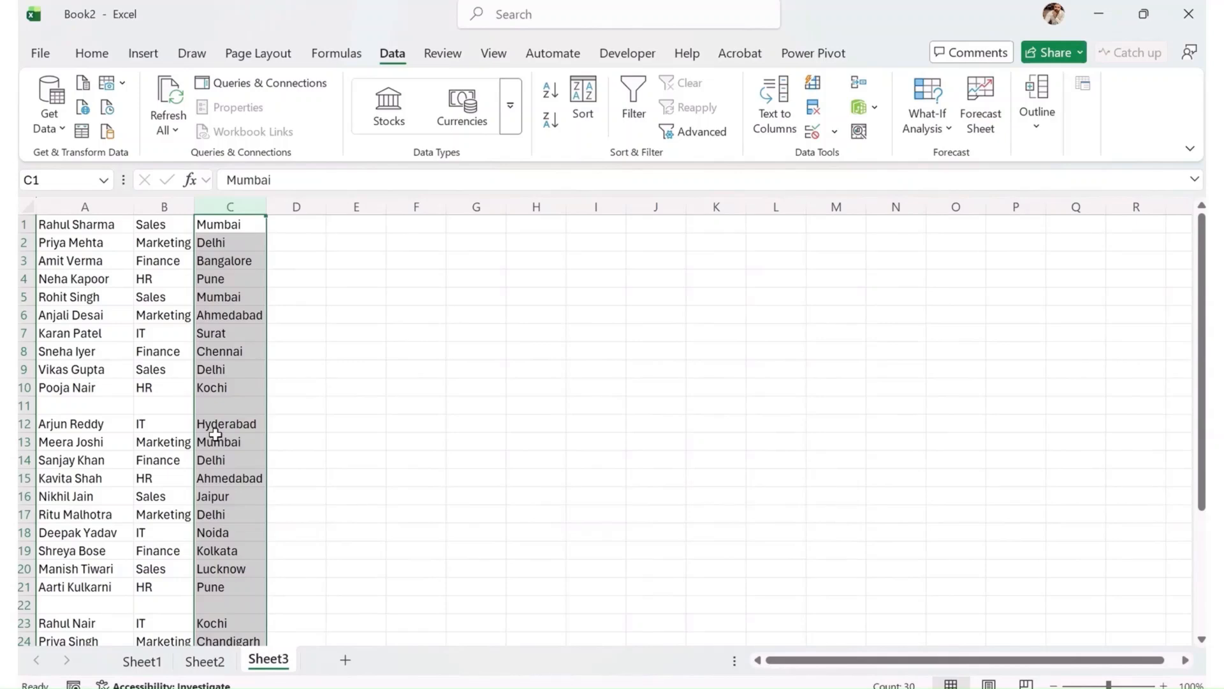
{"action": "left_click", "coordinate": [789, 120]}
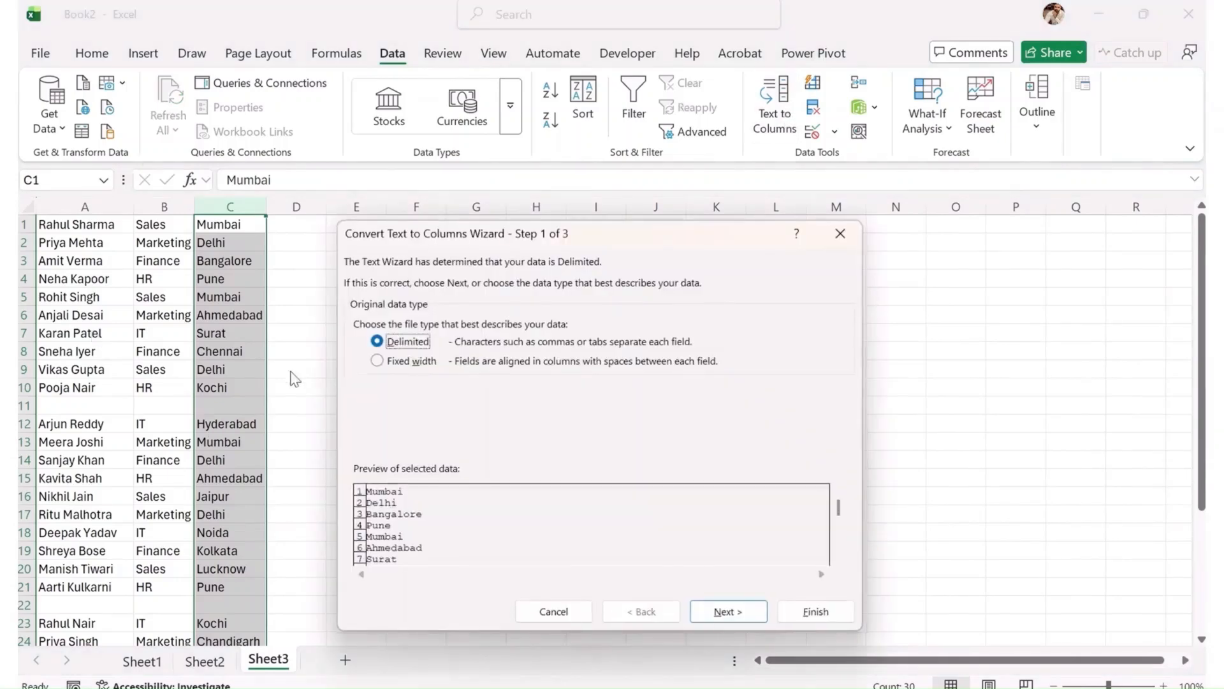
{"action": "left_click", "coordinate": [739, 616]}
{"action": "left_click", "coordinate": [361, 386]}
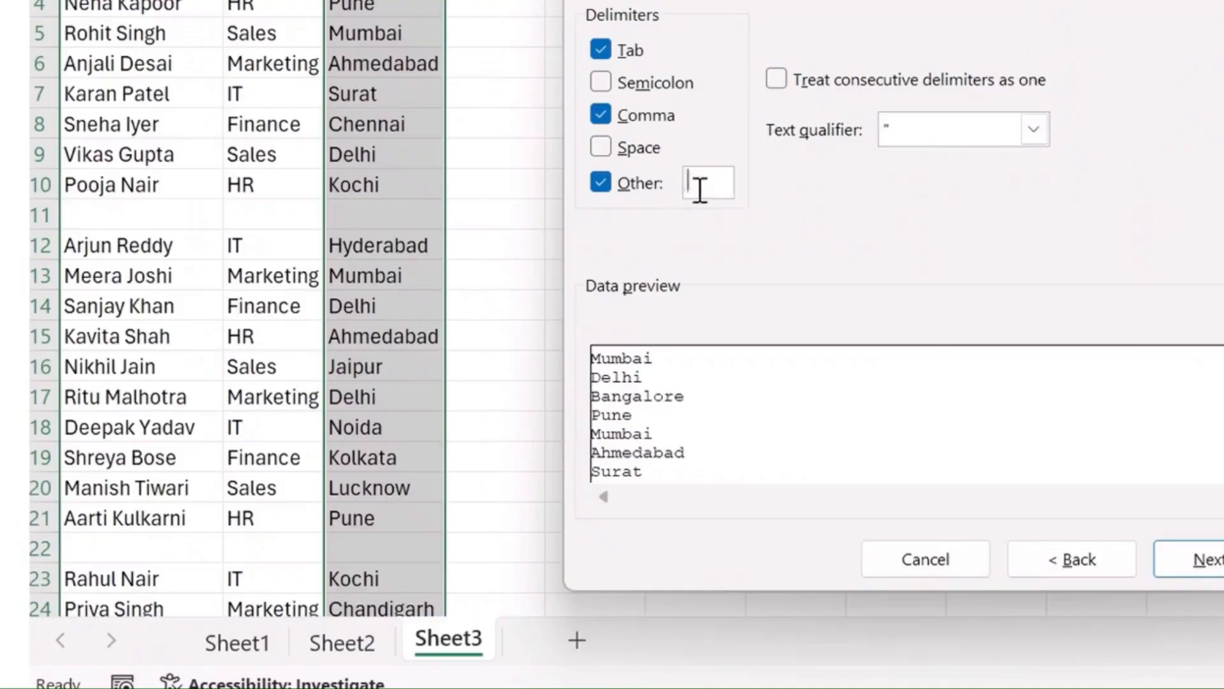